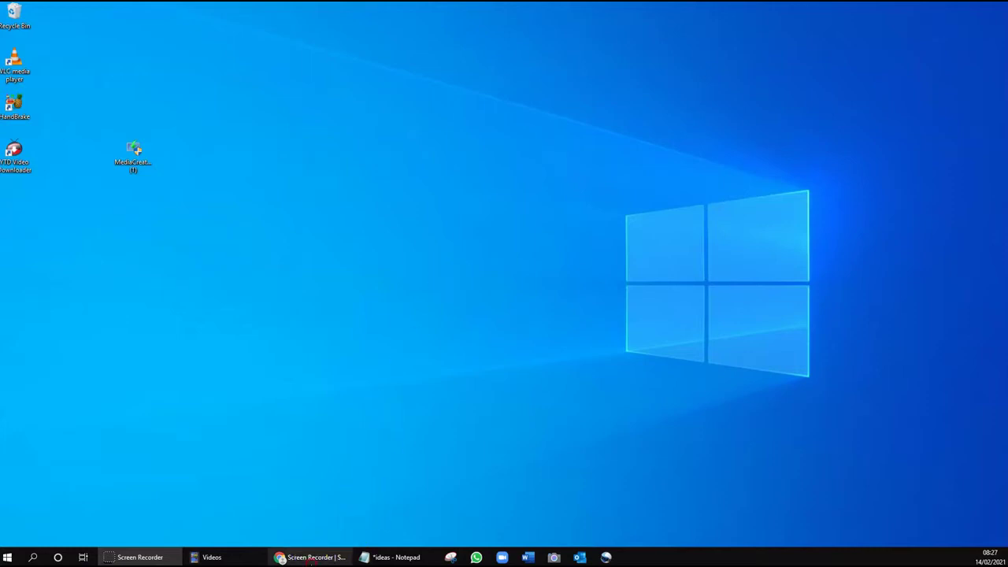
Step: Open a new Google Chrome window and maximize it
right_click(311, 560)
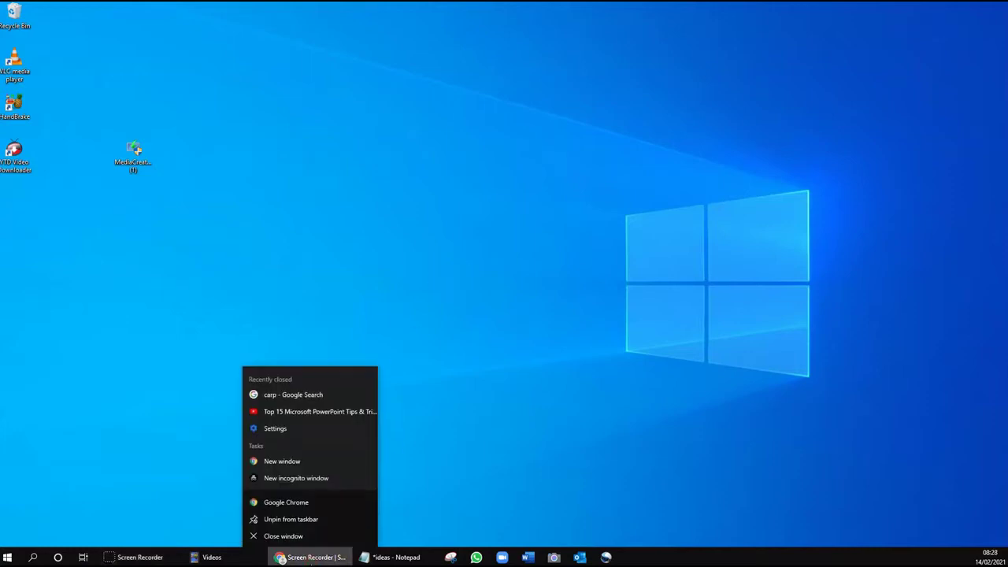
click(319, 504)
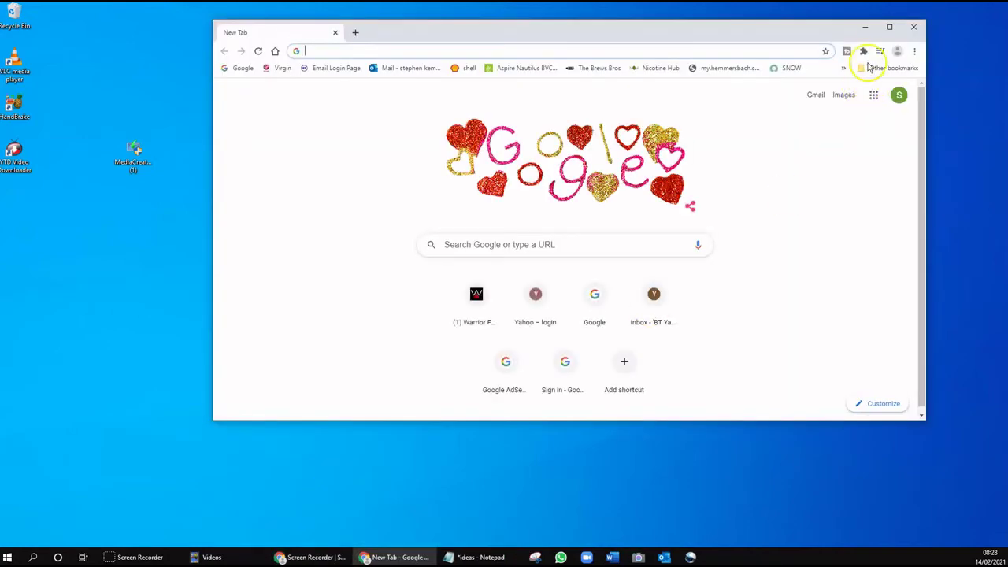
click(889, 27)
Step: Search Google for "crp"
click(422, 219)
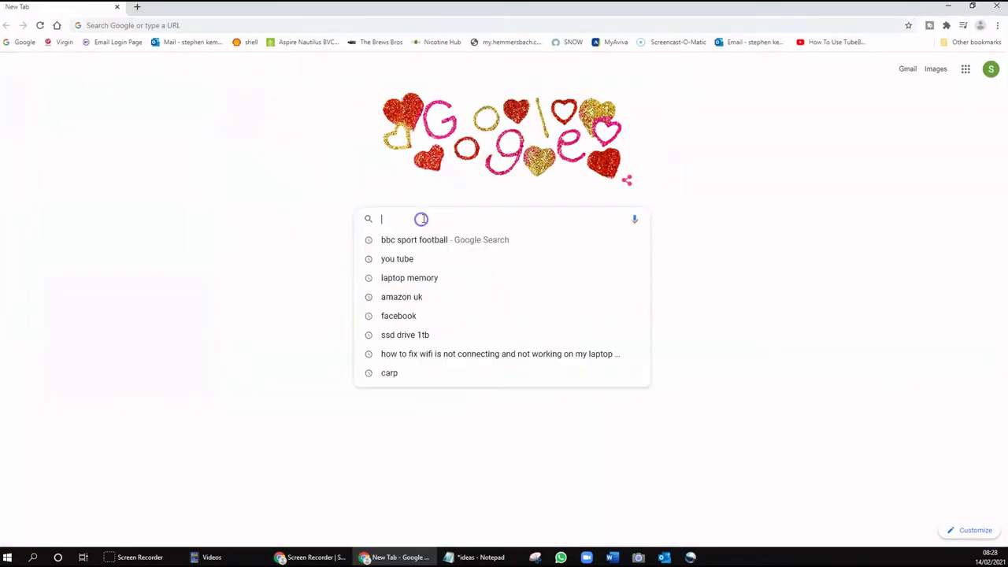
text(cr)
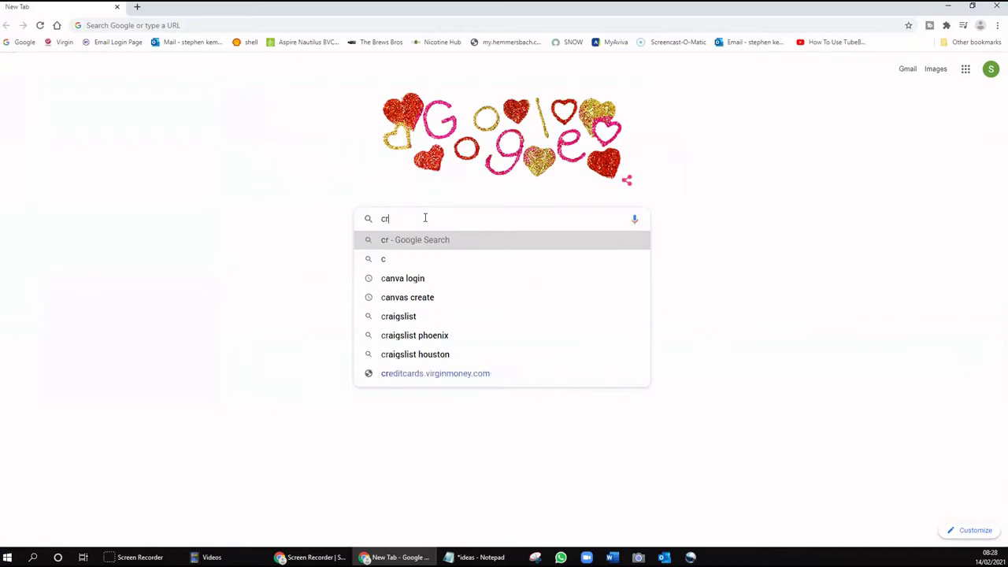
text(p)
key(Return)
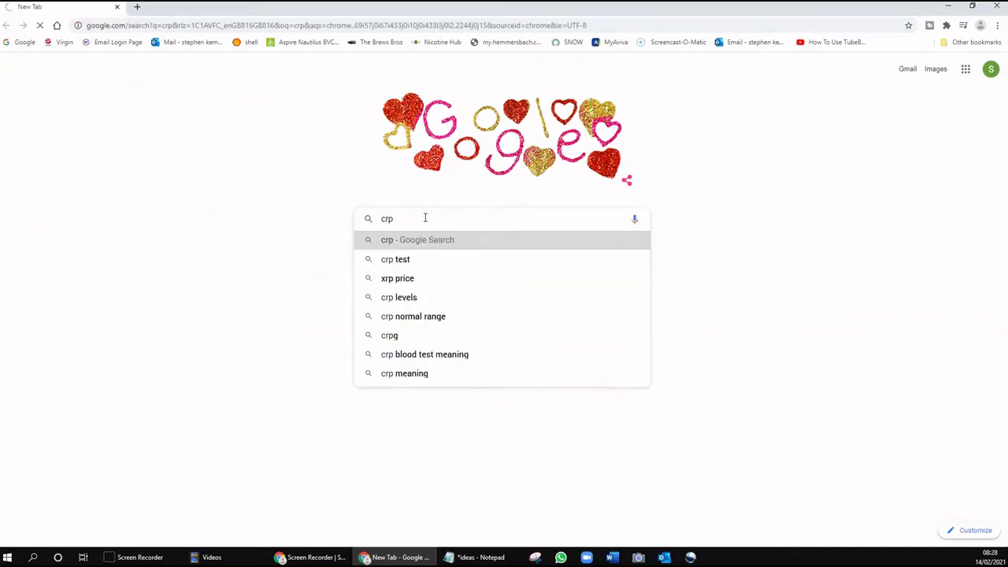
Step: Replace the Google search term with "carp" and run the search
click(119, 86)
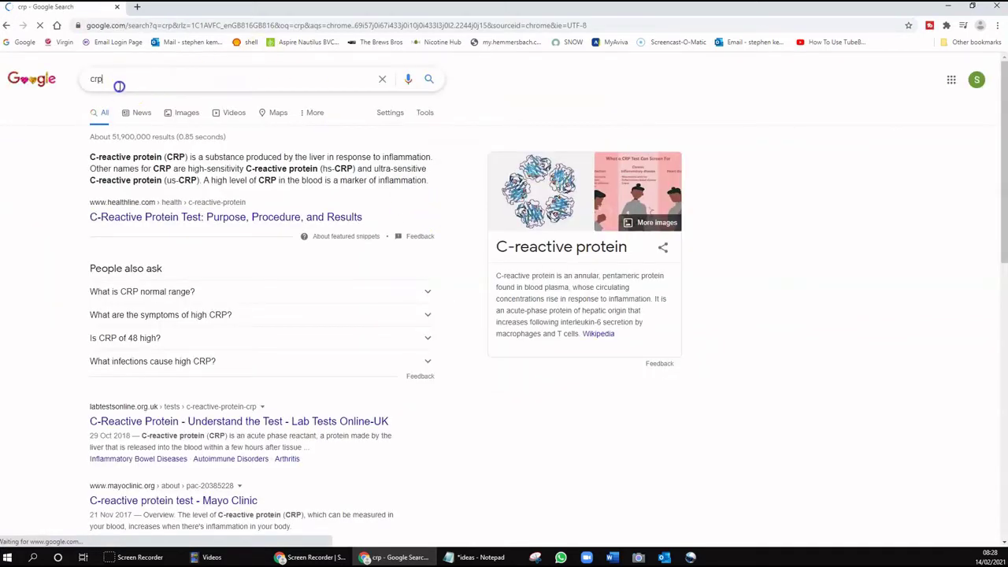
drag(119, 85, 77, 88)
text(carp)
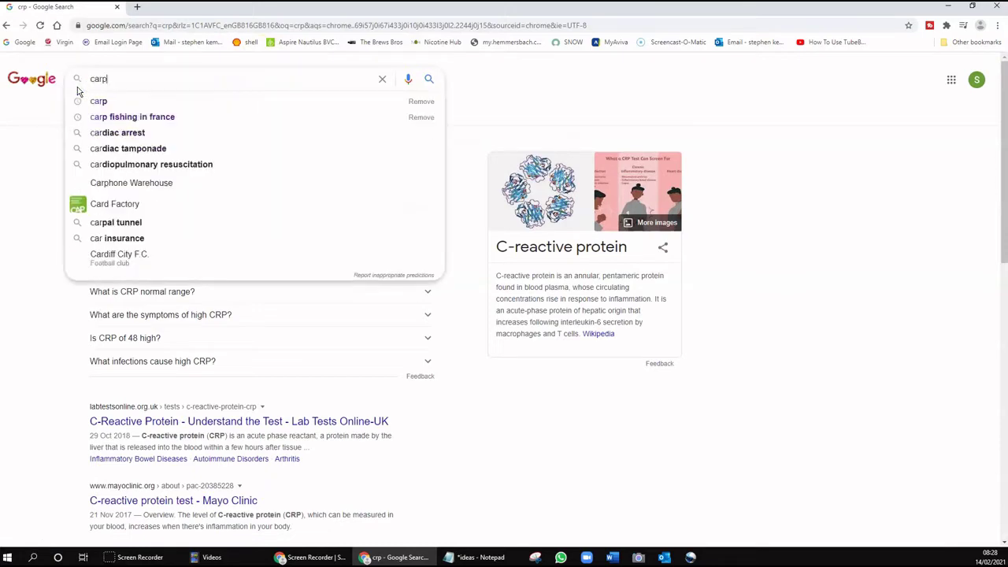
key(Return)
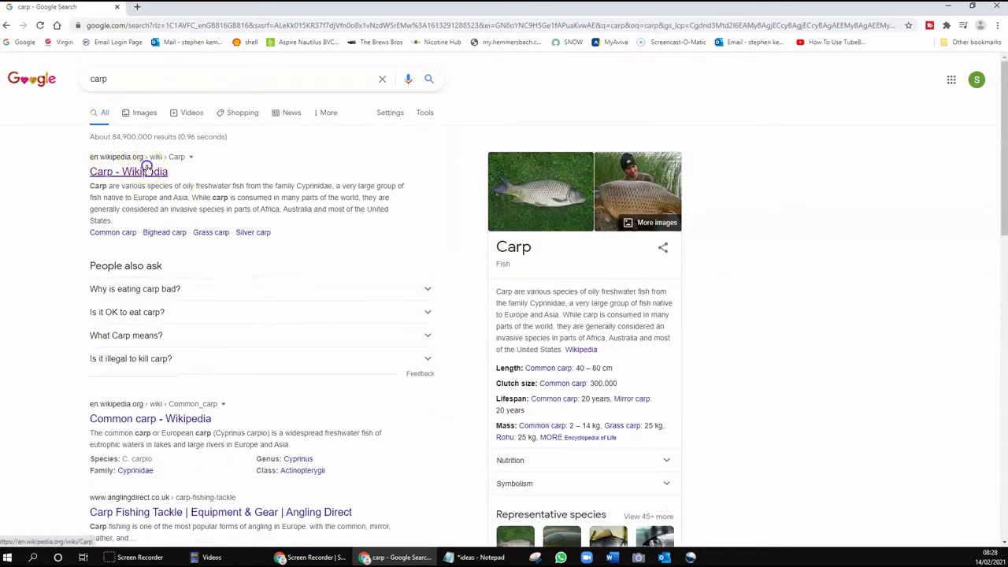
Step: Open the Carp article on Wikipedia and enlarge its common carp photo
click(144, 169)
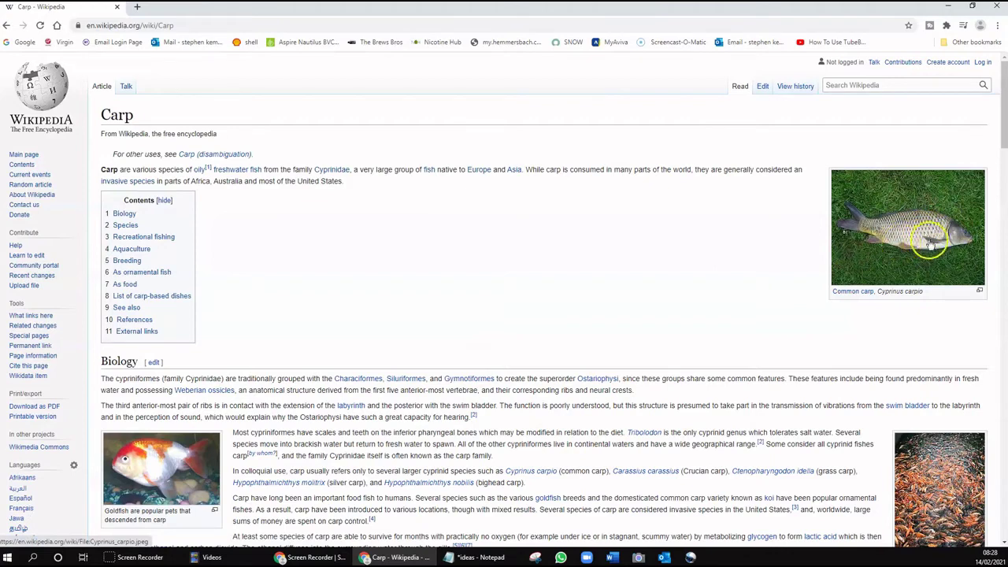
click(925, 233)
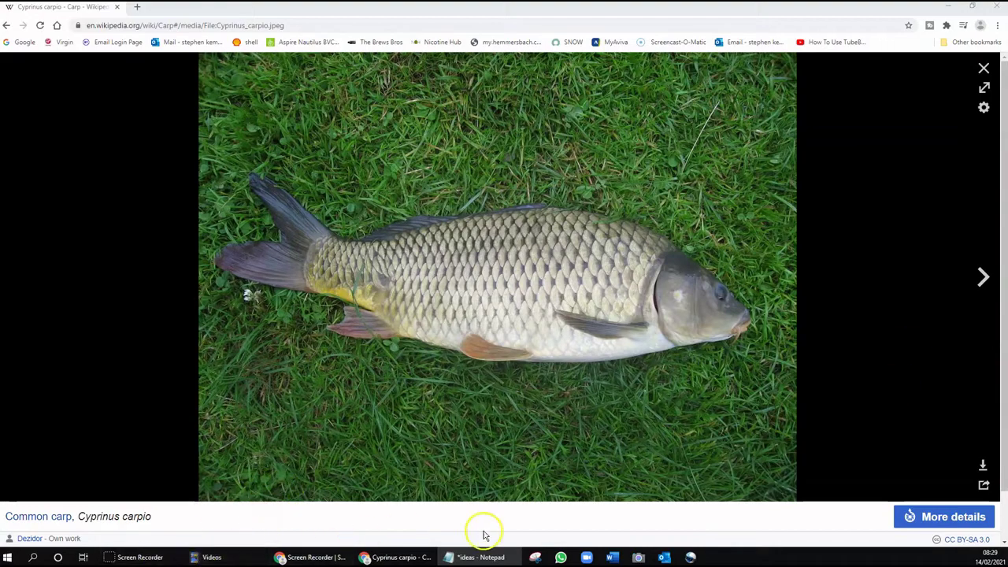
Step: Switch to Word, maximize its window and create a blank document
click(611, 558)
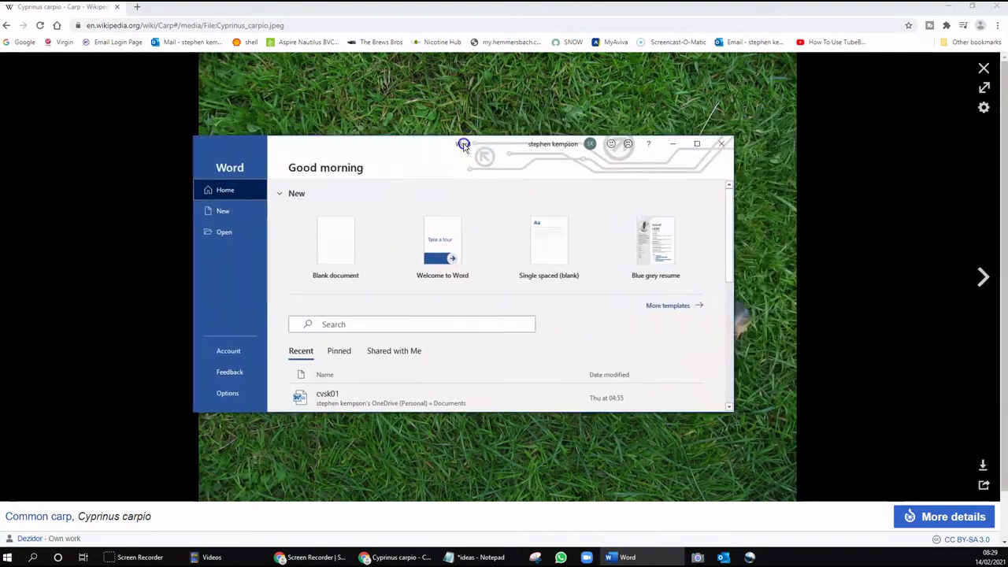
click(775, 84)
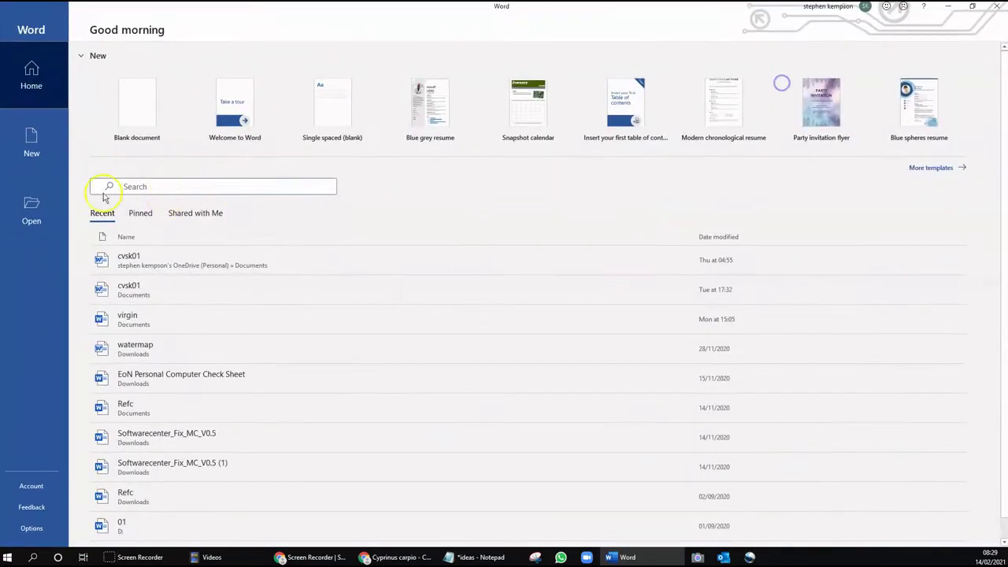
click(140, 135)
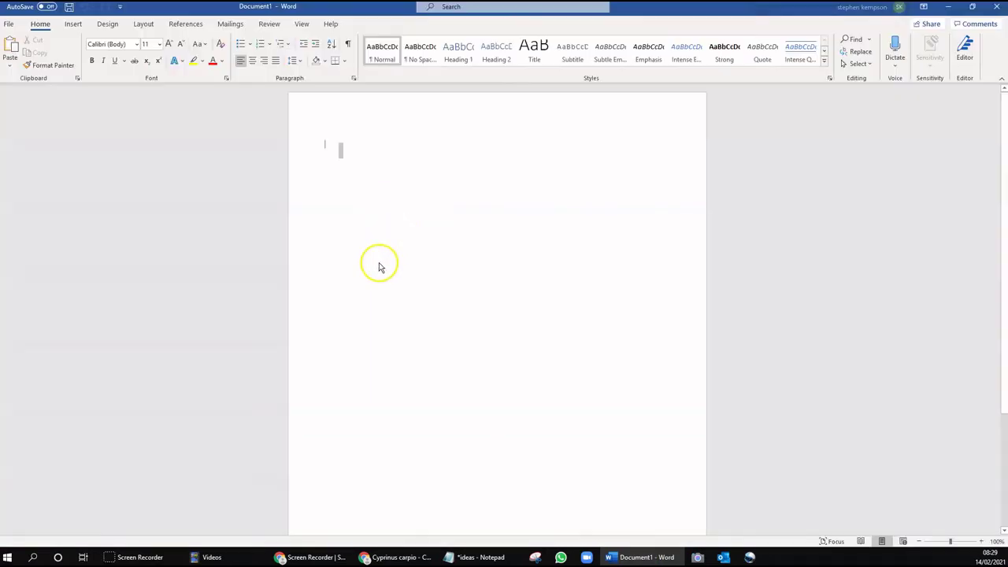
Step: Paste the copied screenshot of the carp photo into the blank document
click(386, 264)
right_click(408, 187)
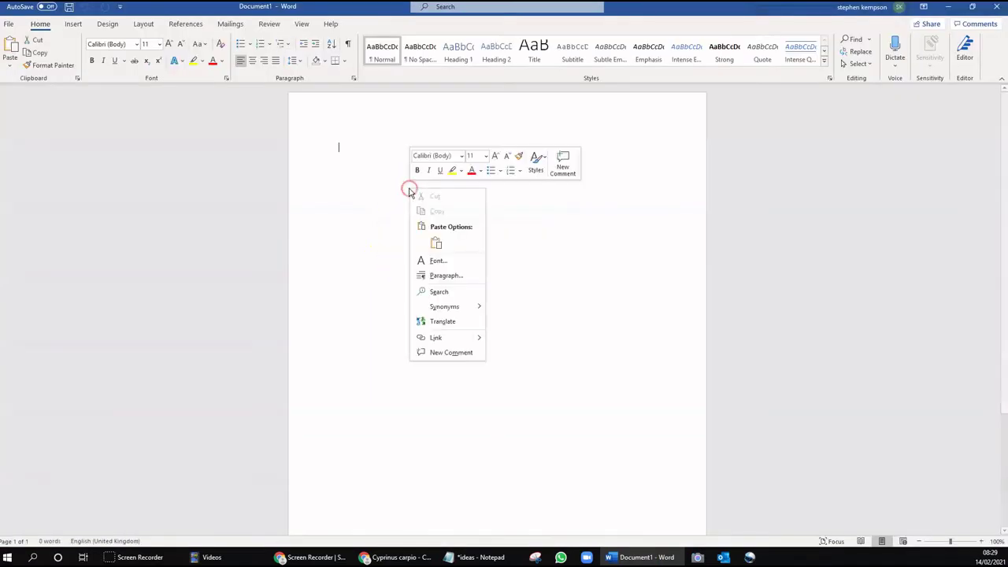
click(437, 244)
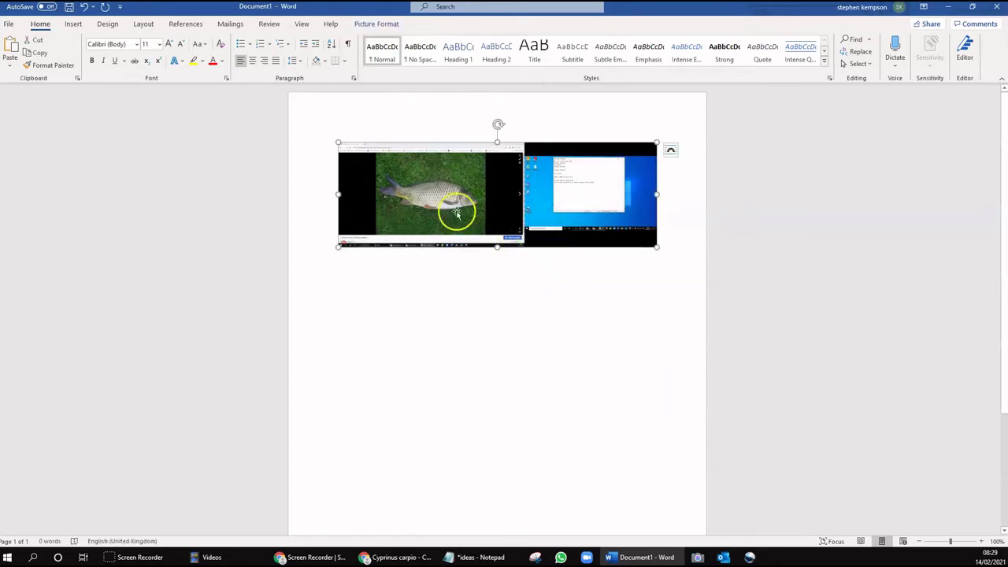
Step: Enlarge the pasted screenshot proportionally to about 11.59 cm high and 35.25 cm wide
click(430, 201)
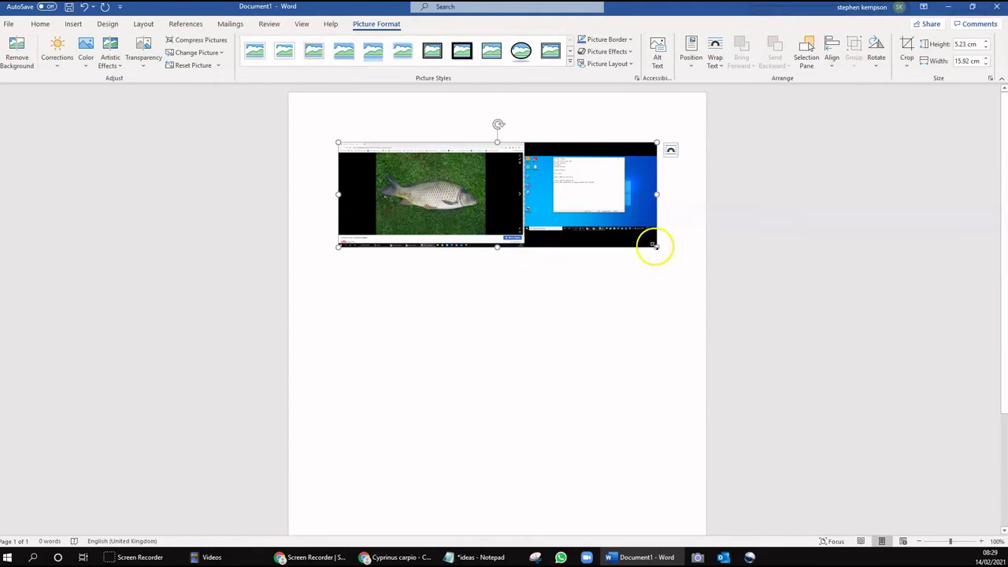
drag(653, 245, 655, 247)
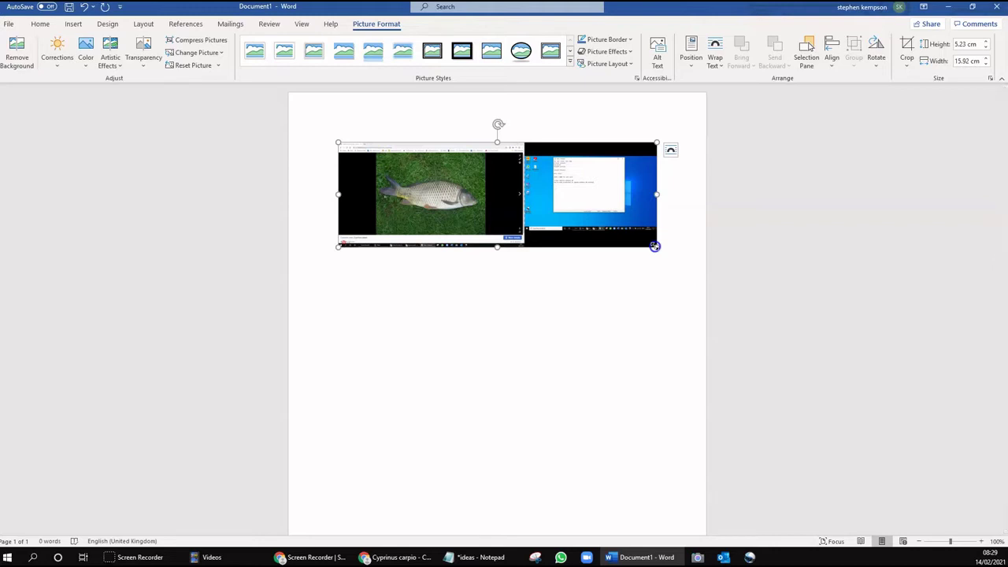
drag(654, 247, 672, 373)
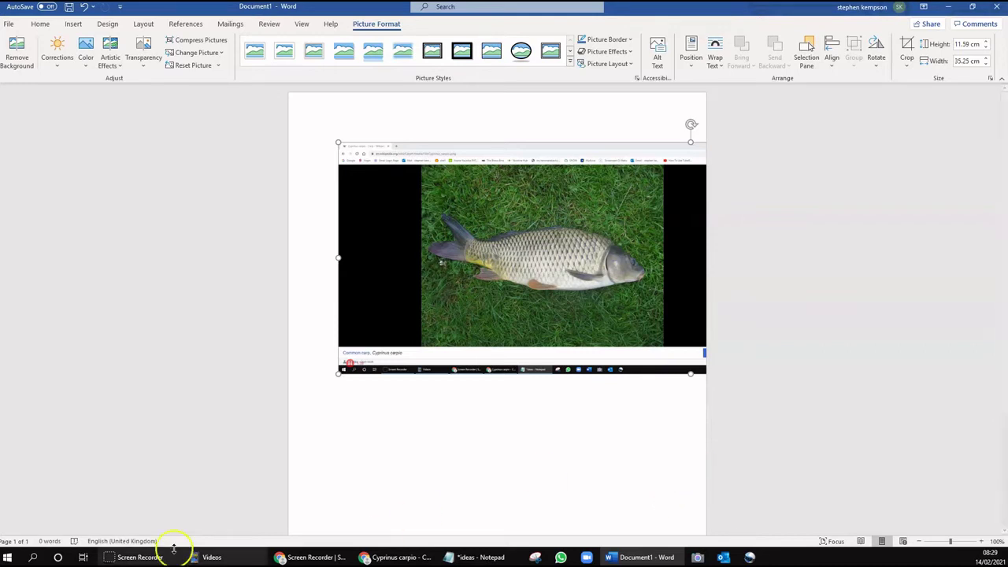
Step: Open the Snipping Tool, move it clear of the picture and capture a free-form snip around the carp photo
click(32, 559)
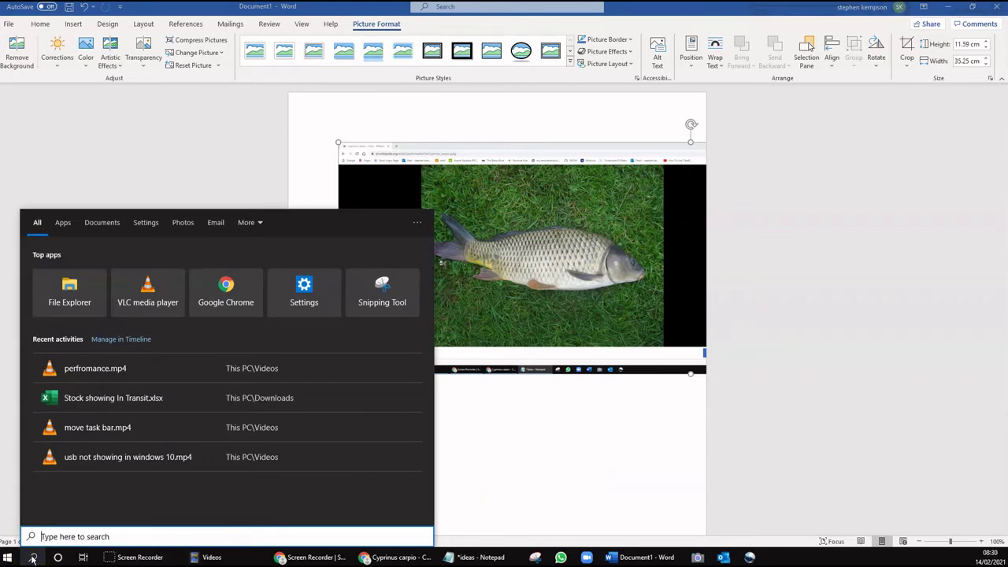
text(sn)
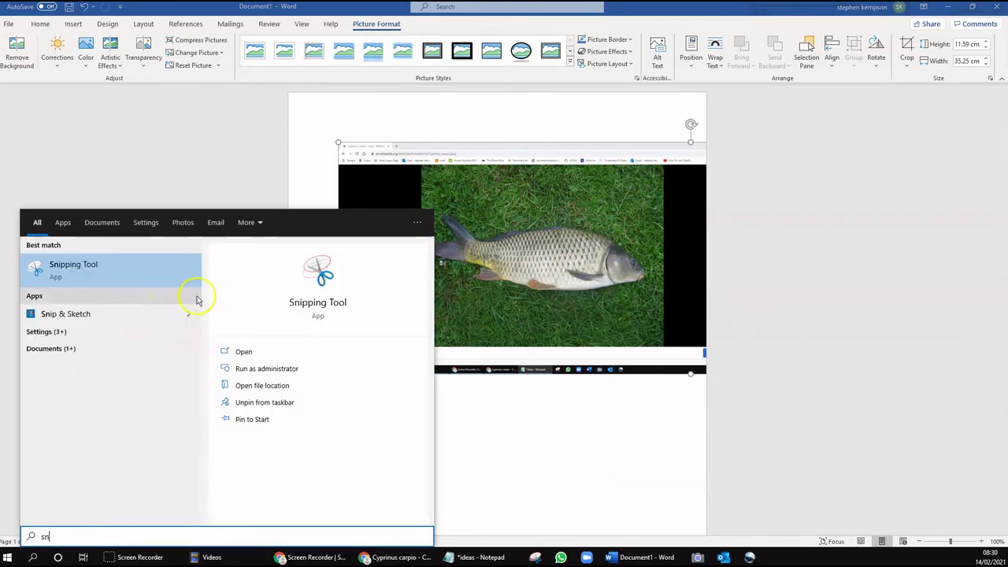
click(332, 307)
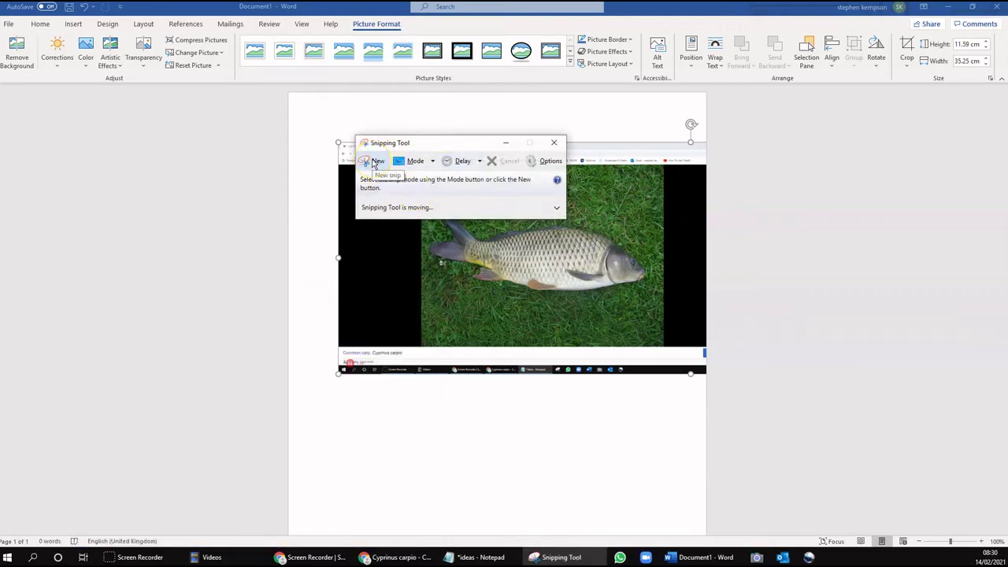
click(374, 162)
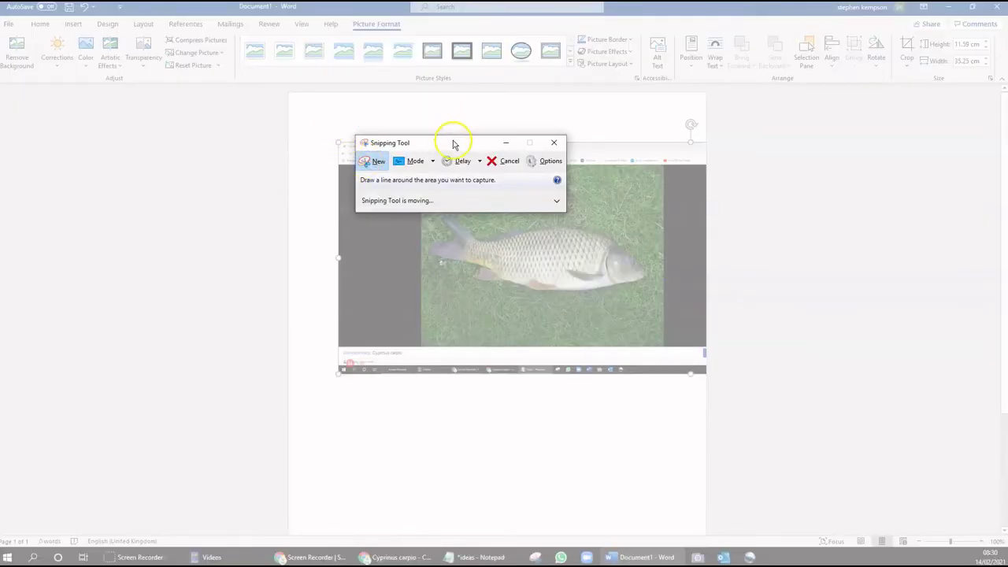
drag(453, 144, 866, 148)
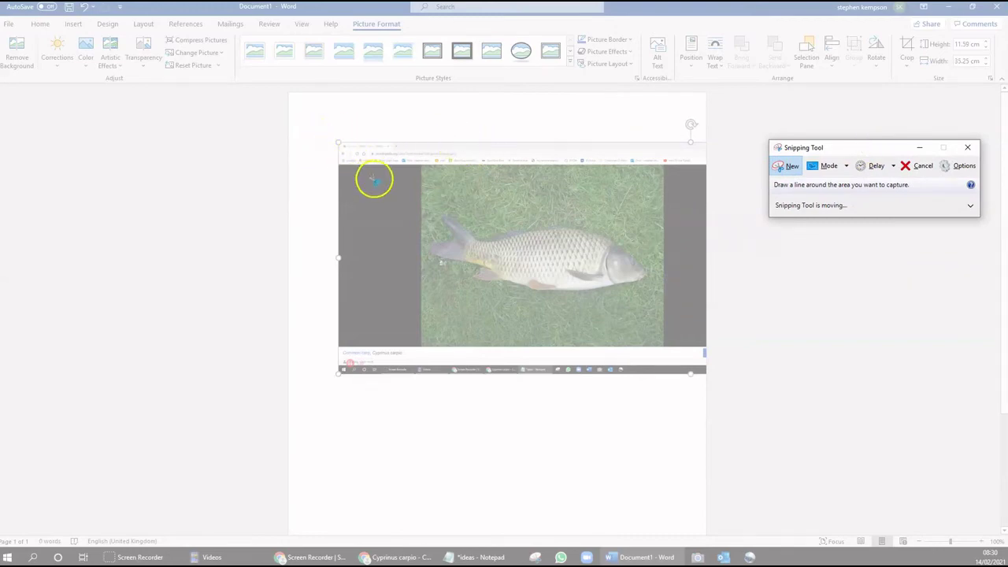
mouse_move(369, 185)
mouse_down()
mouse_move(684, 181)
mouse_move(684, 331)
mouse_move(541, 347)
mouse_move(404, 342)
mouse_move(370, 285)
mouse_move(387, 224)
mouse_move(375, 185)
mouse_up()
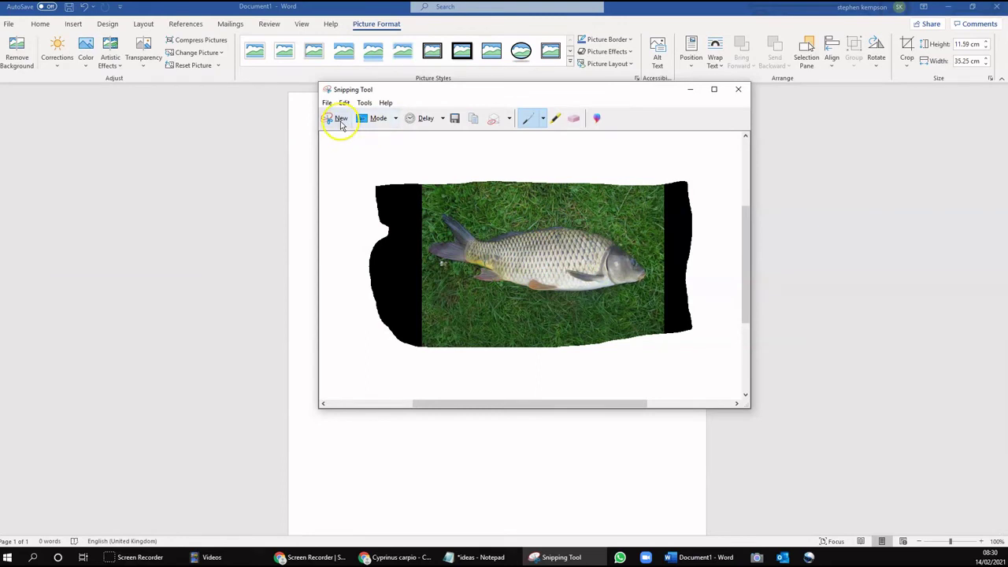
Step: Save the snip as a PNG named "carp" in the Pictures folder and close the Snipping Tool
click(327, 103)
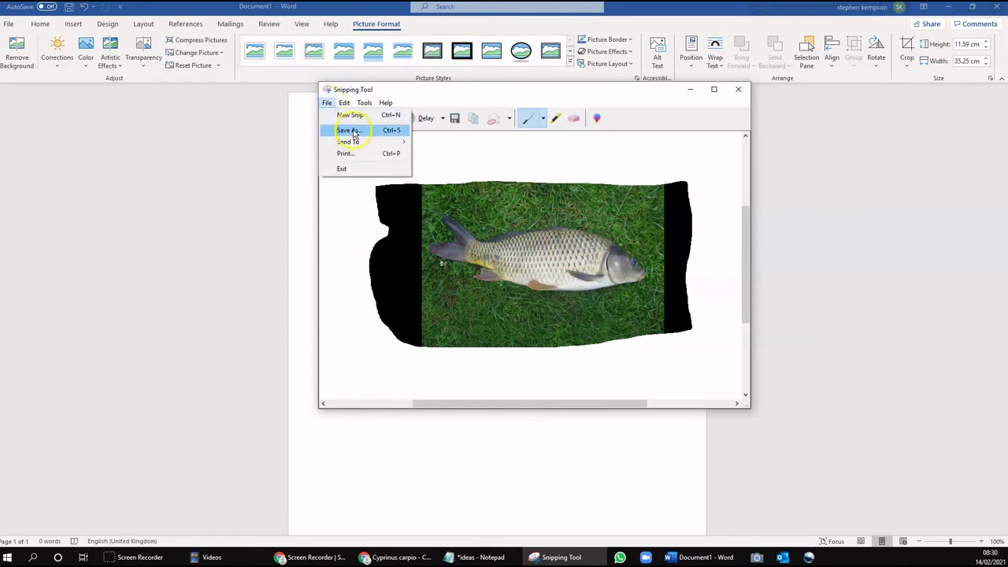
click(351, 131)
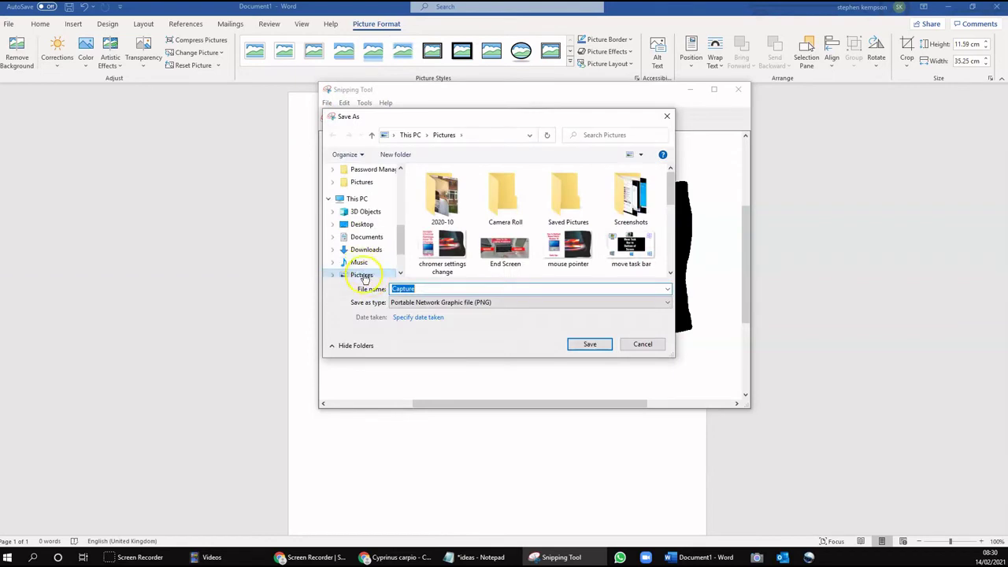
click(362, 276)
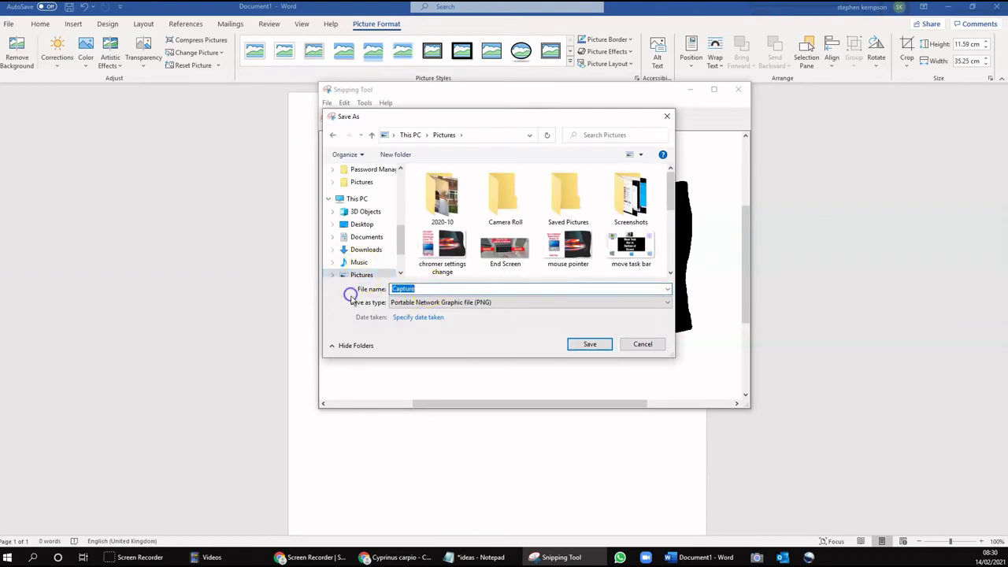
text(carp)
click(573, 344)
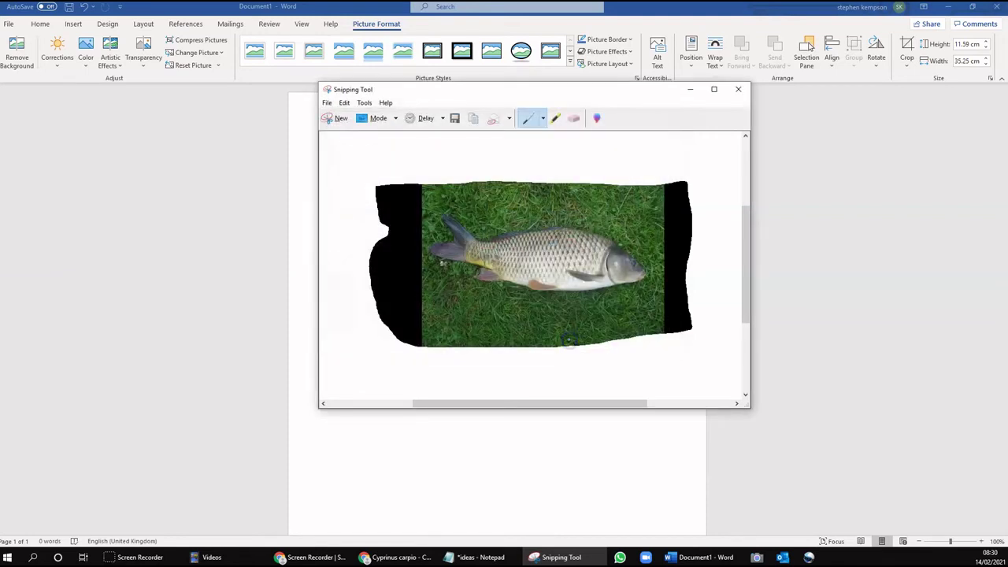
click(738, 89)
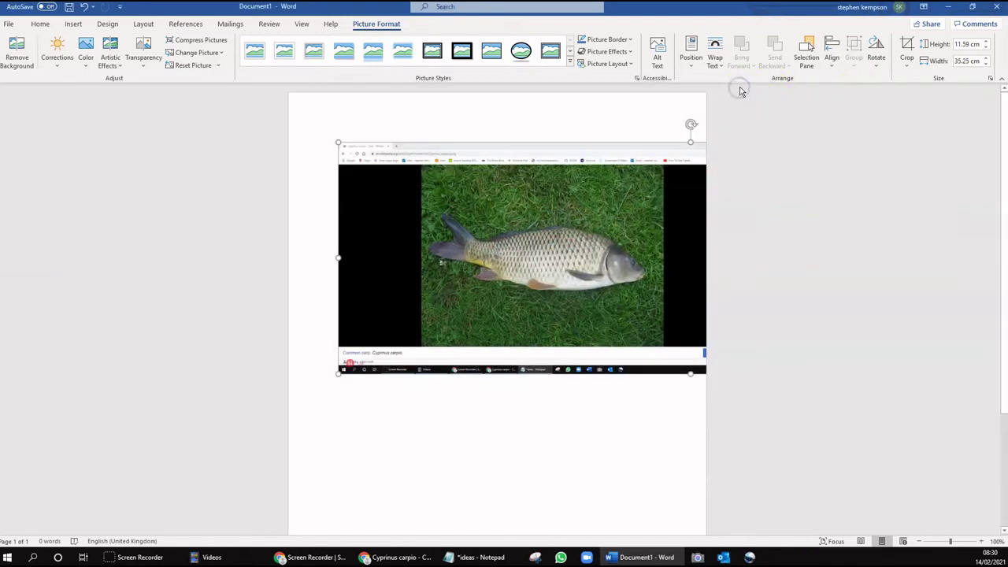
Step: Close the Word document without saving it and close the browser window with the carp photo
click(997, 7)
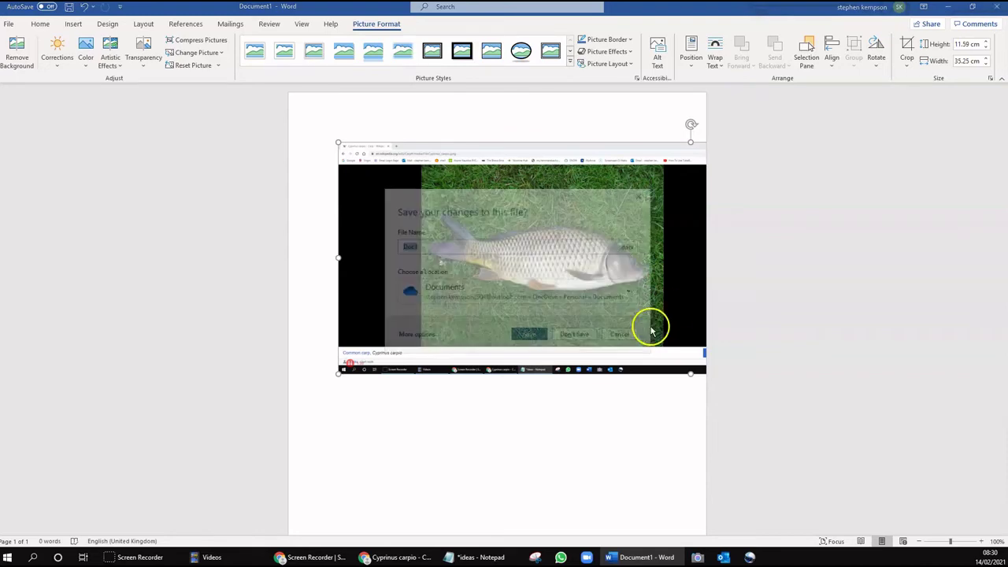
click(591, 337)
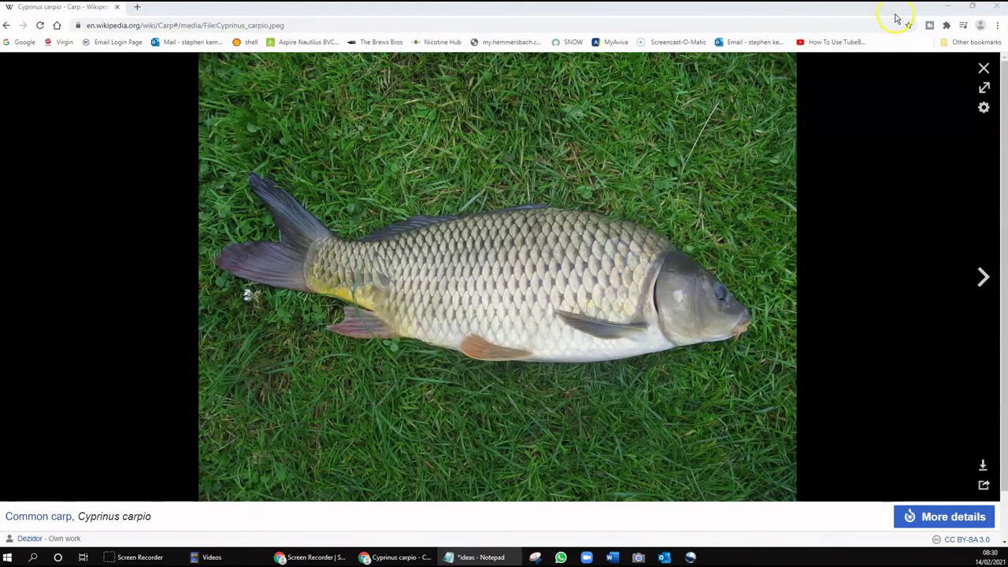
click(997, 6)
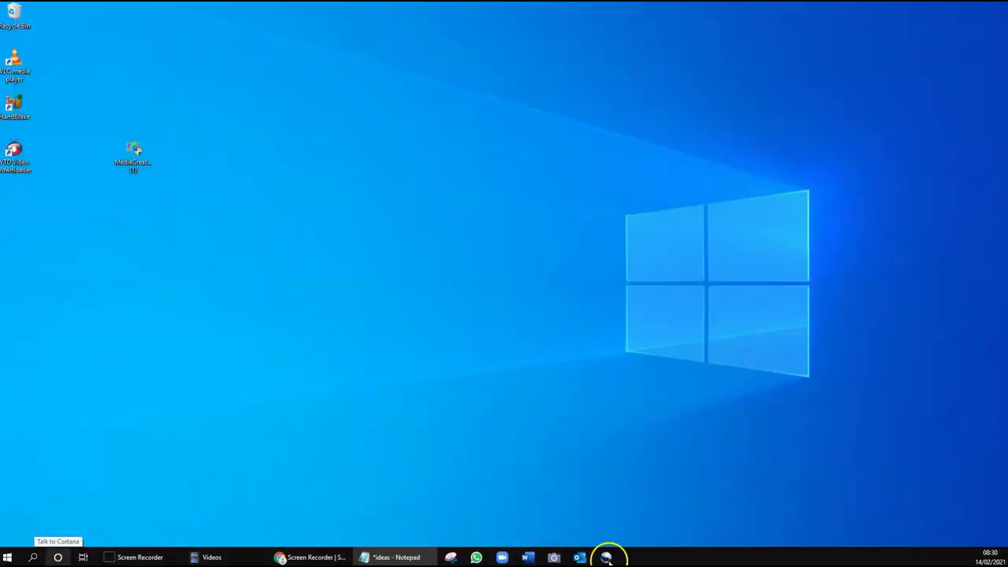
Step: Search Windows for File Explorer, open it and go to the Pictures folder
click(31, 556)
text(file)
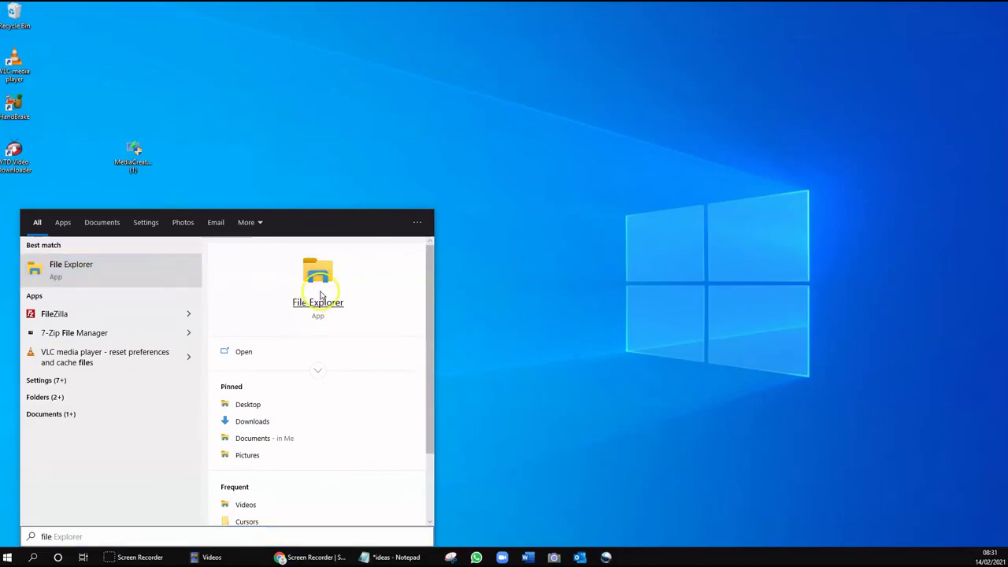
click(322, 292)
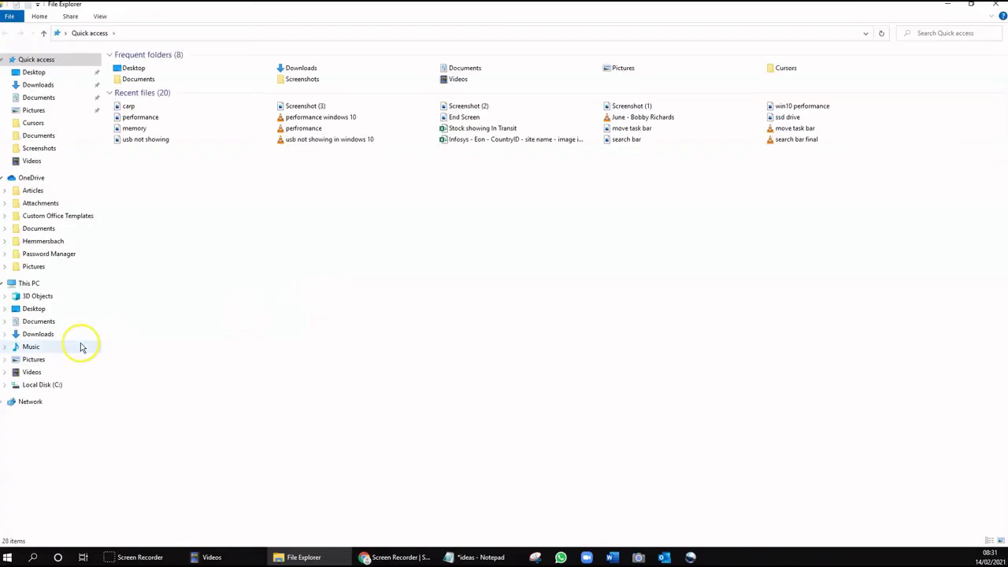
click(33, 359)
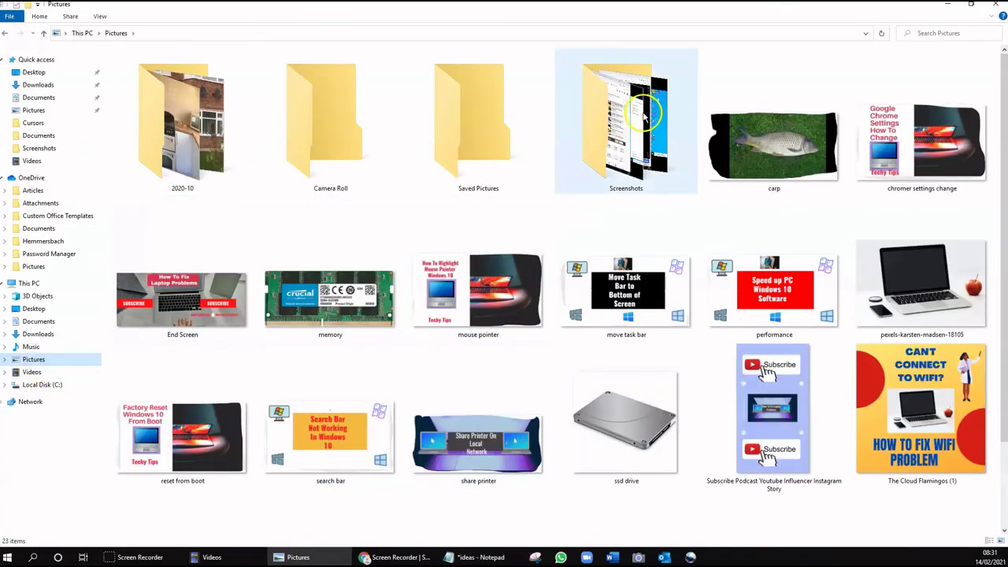
Step: View the saved carp image maximized in Photos, and close both the viewer and the Pictures folder
double_click(765, 149)
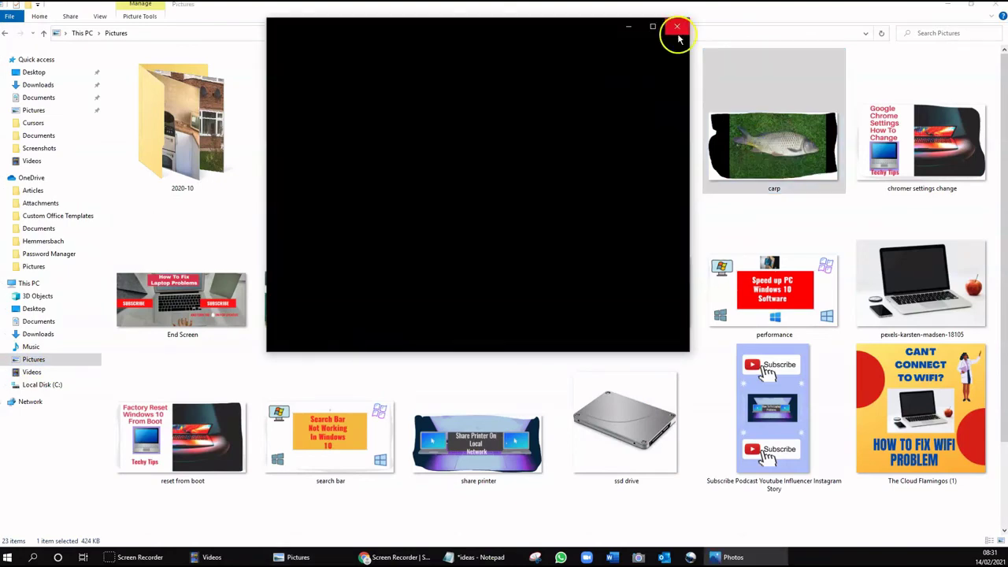
click(652, 27)
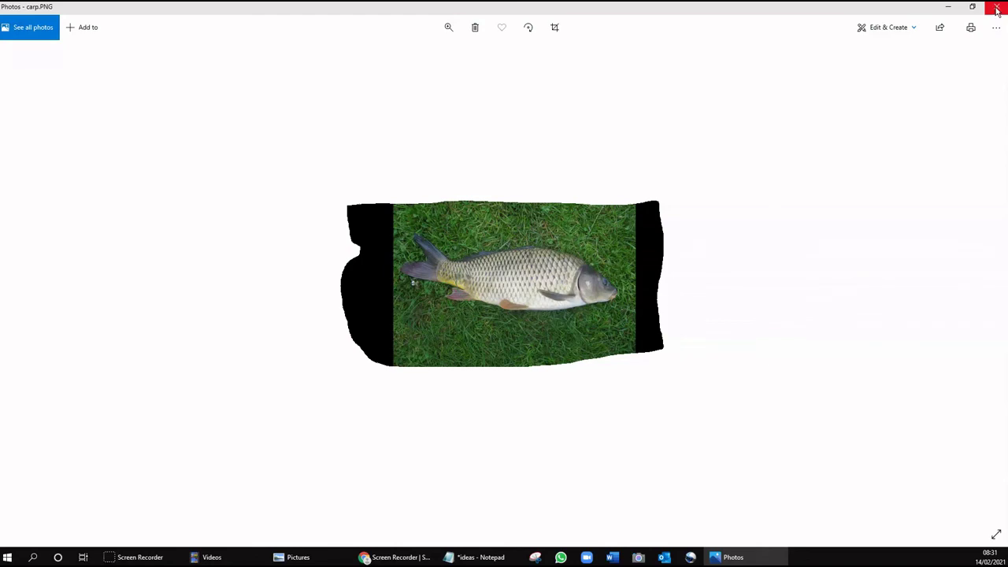
click(996, 10)
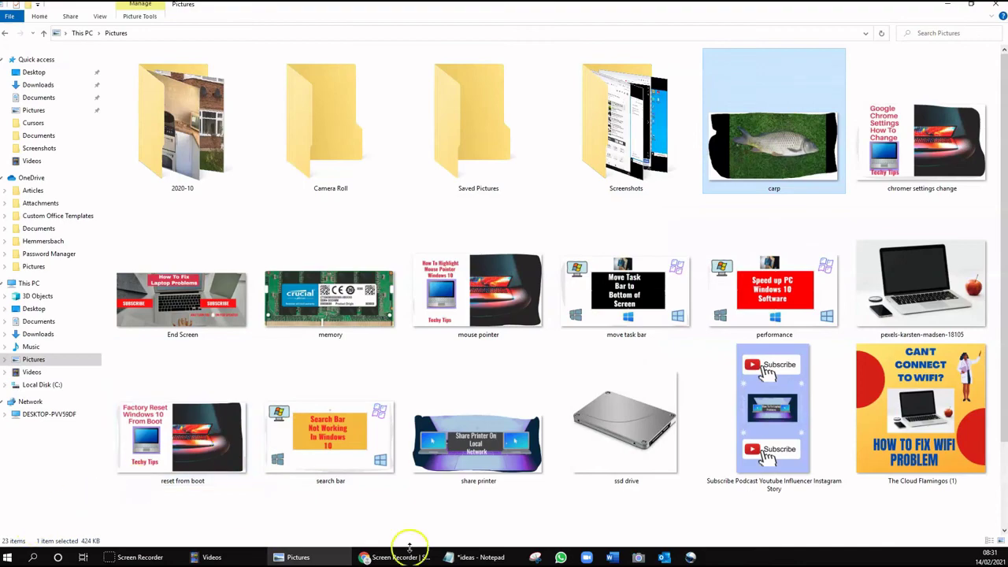
click(997, 9)
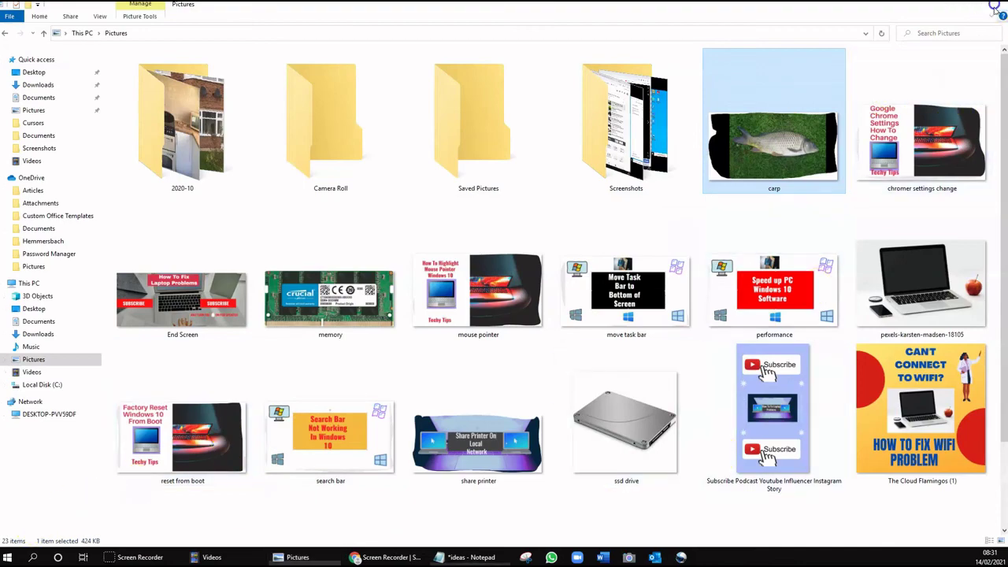